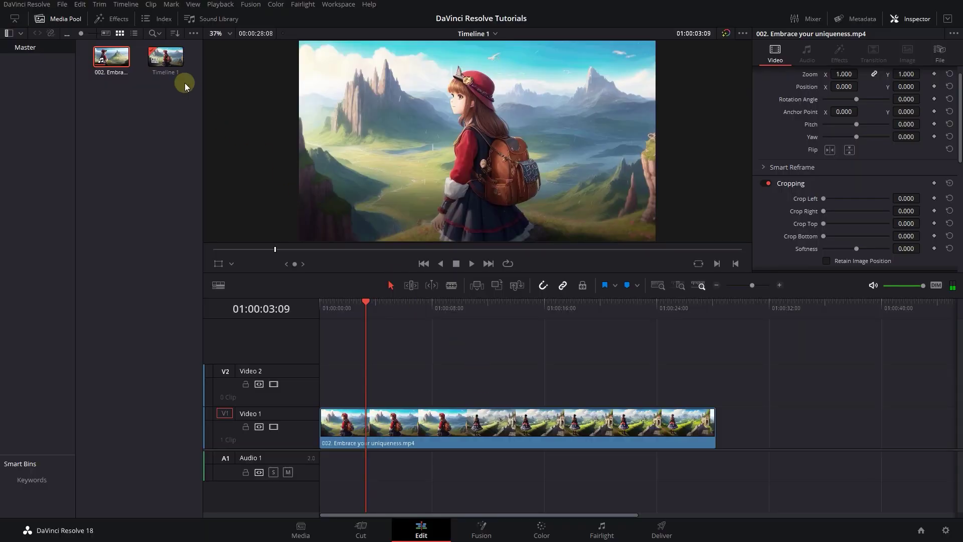
Step: Place a Text title from Effects > Titles on Video 2 above the landscape clip
left_click(114, 21)
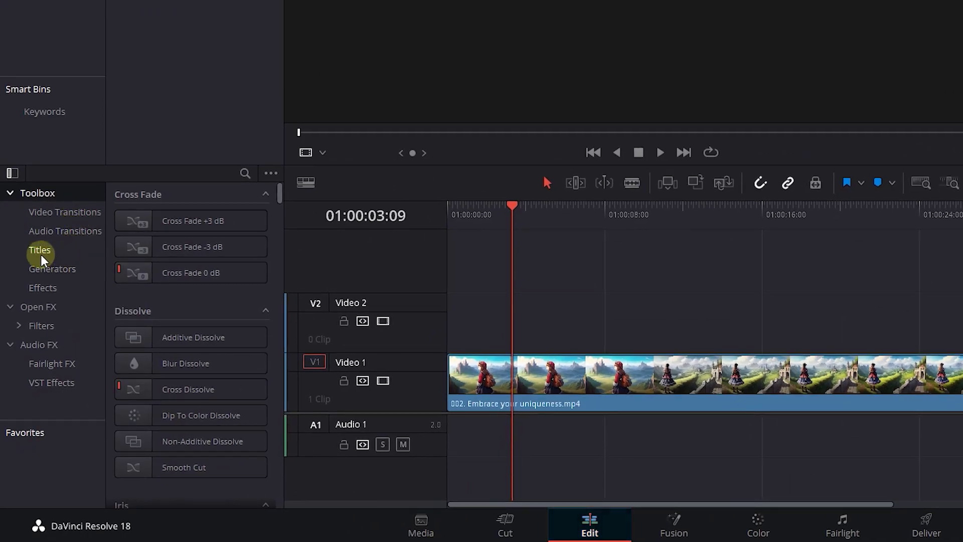
left_click(28, 334)
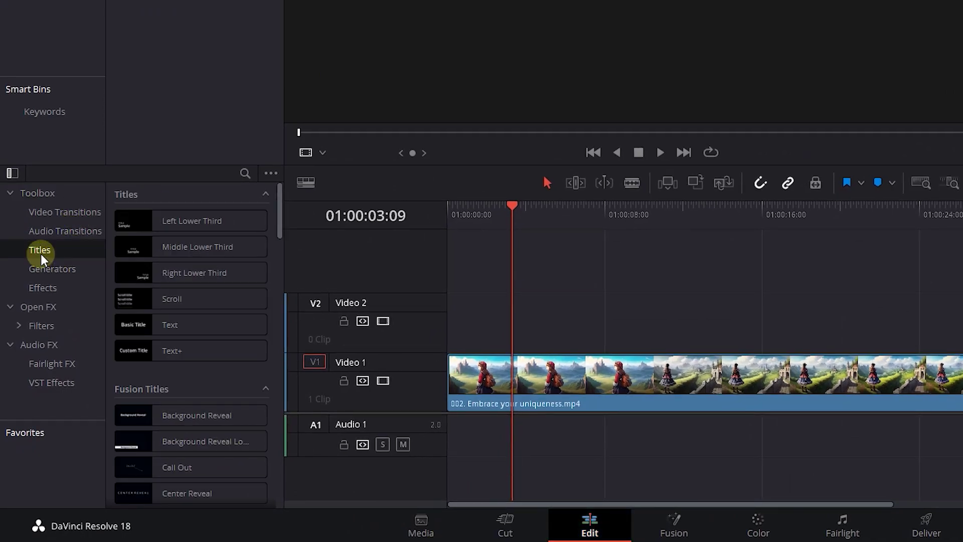
mouse_move(233, 327)
left_mouse_down()
mouse_move(536, 344)
mouse_move(523, 347)
left_mouse_up()
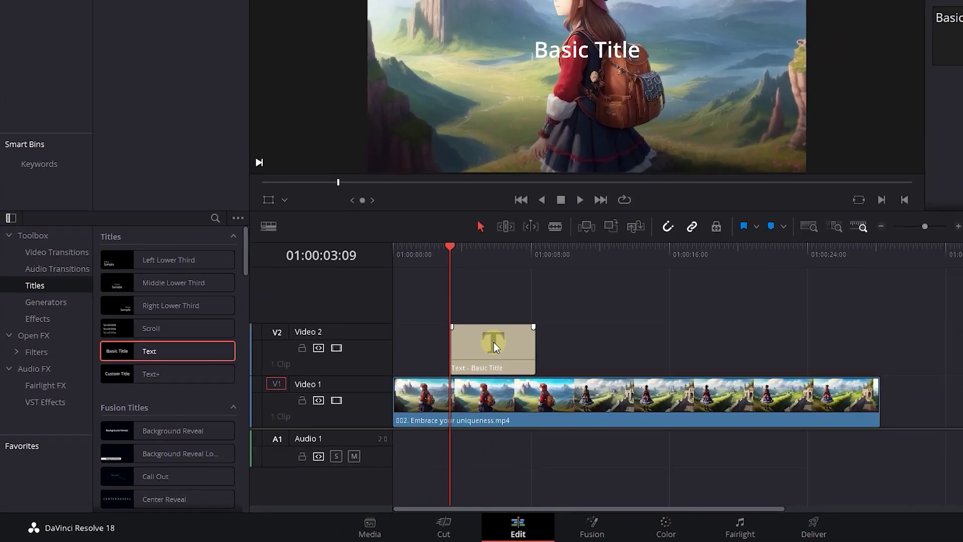
Step: Change the title text to 'Davinci Resolve' in Barlow Black at size 201
left_click(494, 342)
triple_click(823, 130)
type("Davinci Resolve")
left_click(804, 228)
scroll(804, 228, "up", 15)
left_click(786, 525)
left_click_drag(772, 279, 778, 276)
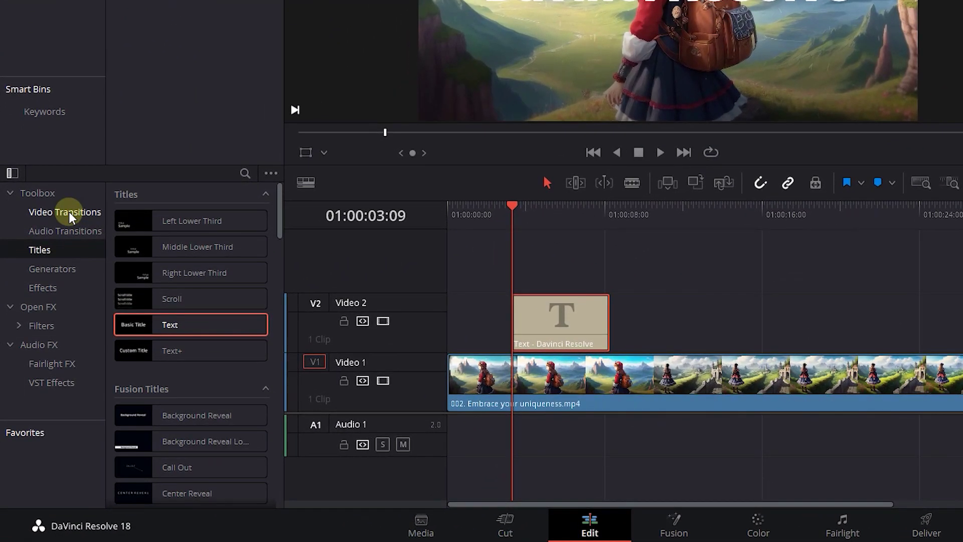
Step: Add an Additive Dissolve to the start of the title clip and preview the fade-in
left_click(69, 212)
left_click_drag(149, 221, 520, 321)
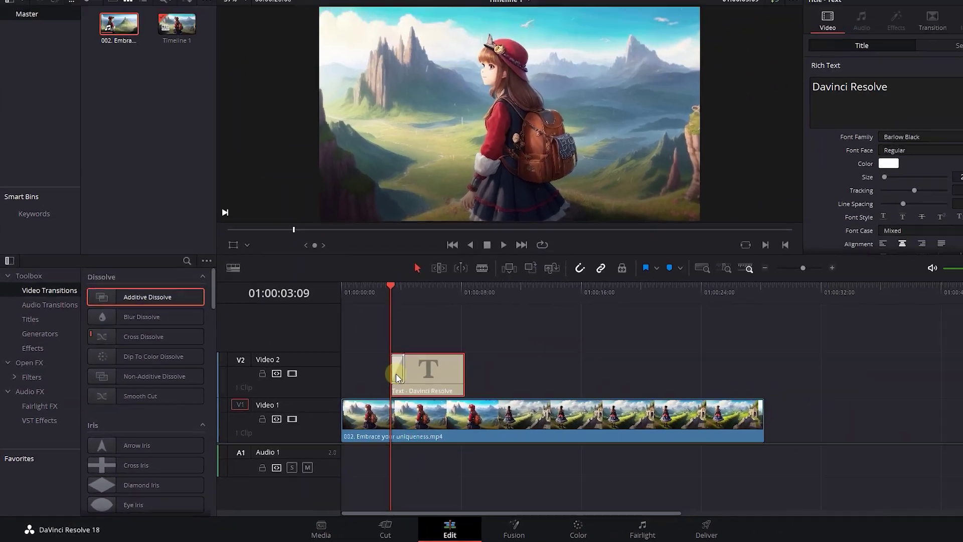
key("space")
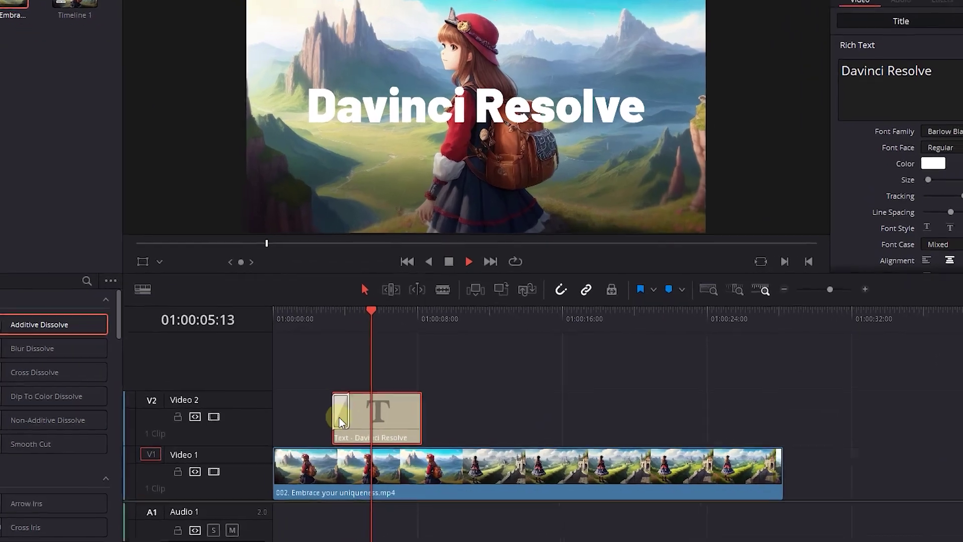
key("space")
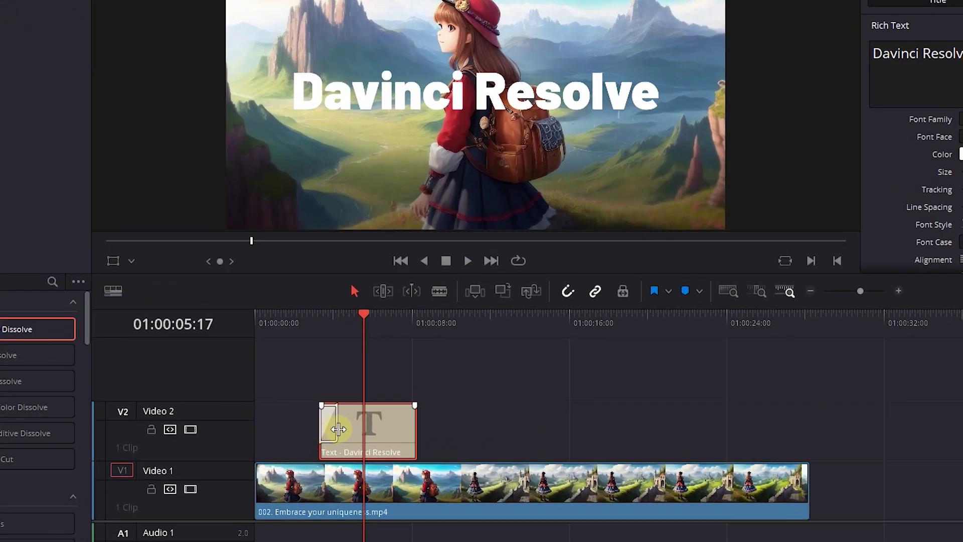
Step: Lengthen the fade-in transition on the title and replay it from before the title
left_click_drag(379, 385, 386, 385)
left_click_drag(344, 430, 348, 430)
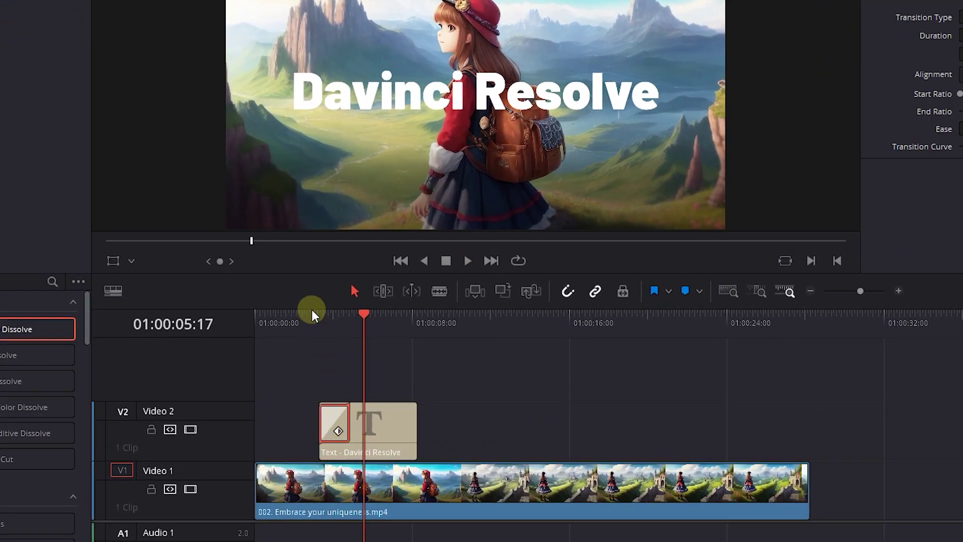
left_click(313, 316)
key("space")
key("space")
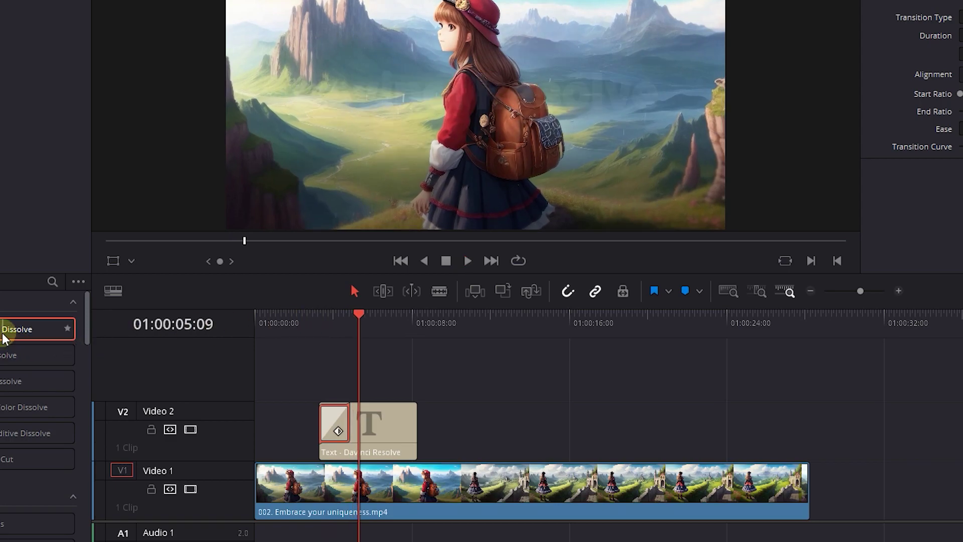
Step: Add an Additive Dissolve fade-out to the title's end and preview it
mouse_move(4, 338)
left_mouse_down()
mouse_move(399, 427)
mouse_move(387, 429)
left_mouse_up()
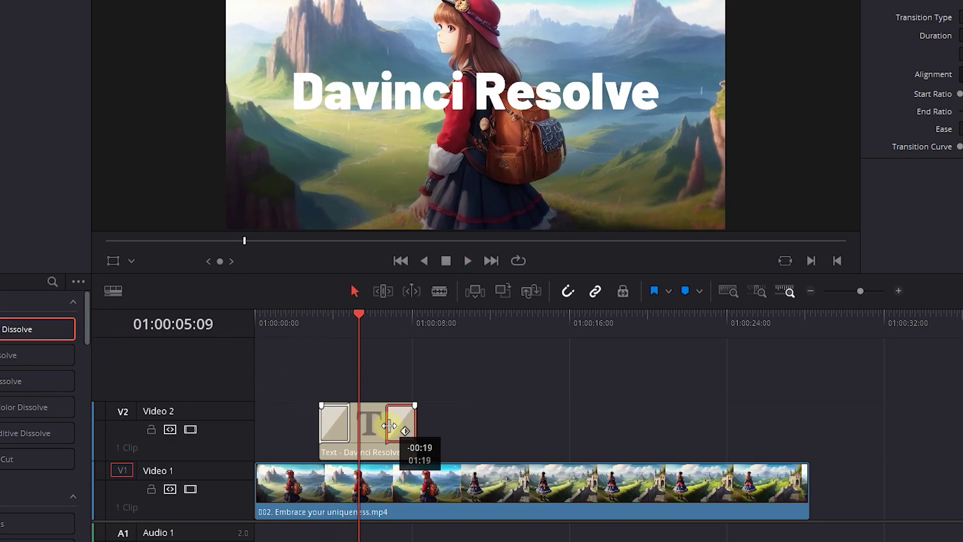
left_click(384, 315)
key("space")
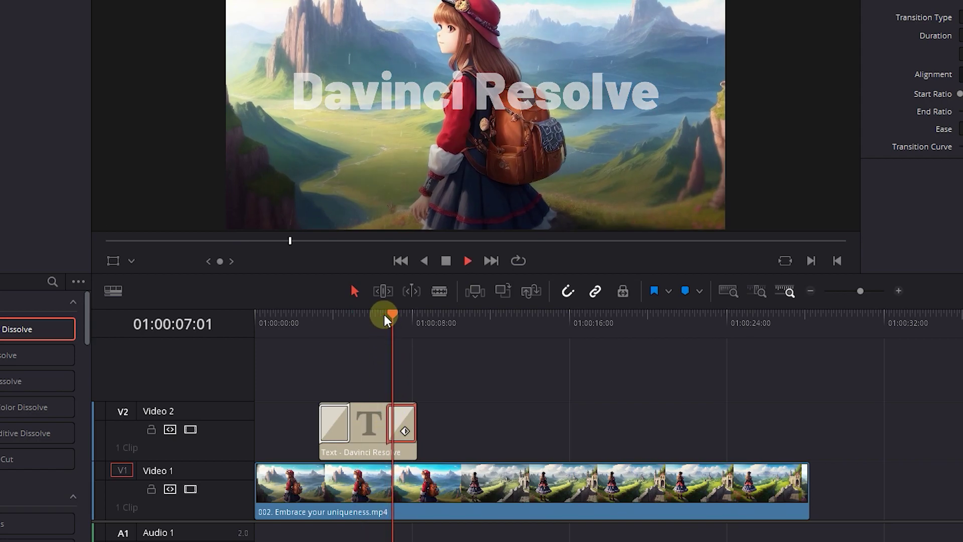